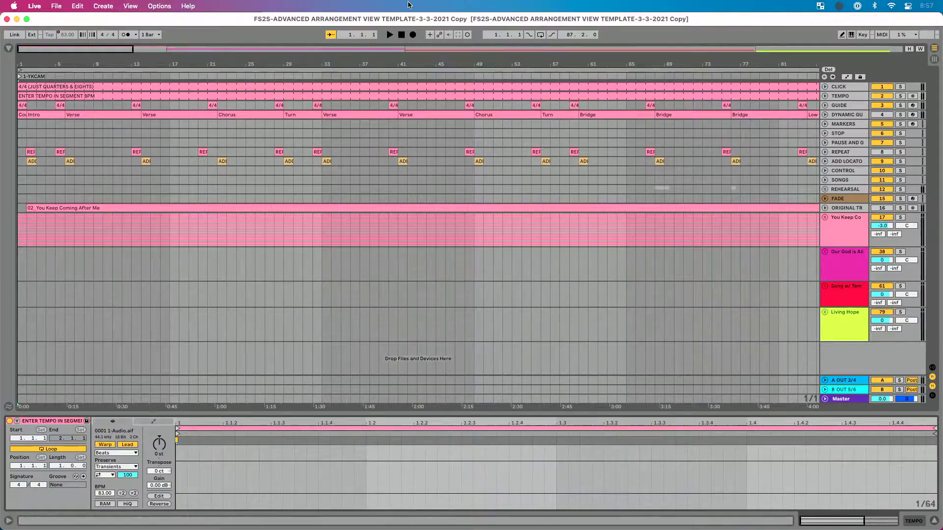
# - Zoom out to show all four songs, from YKCAM to Living Hope, across the arrangement
pyautogui.doubleClick(378, 65)
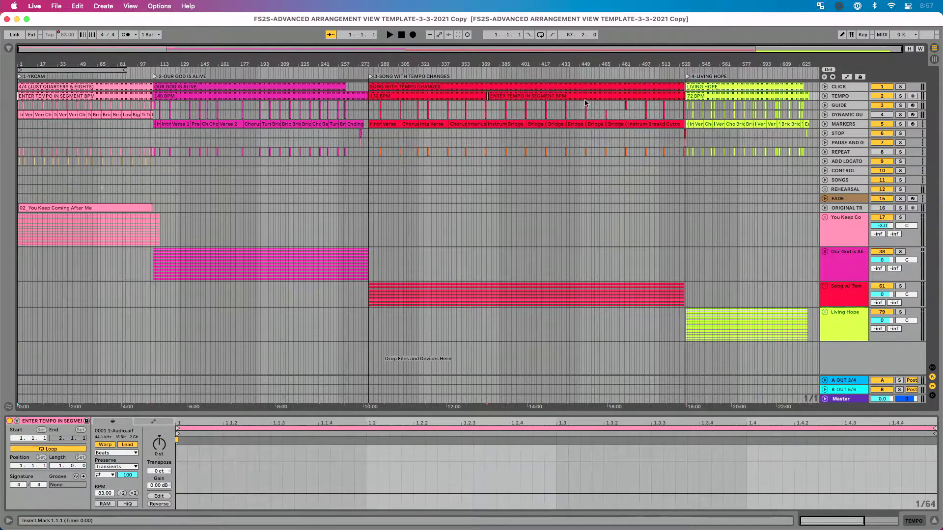
# - Zoom into bars 377–509 and inspect the Bridge (3)–(5) marker clips and a REPEAT clip
pyautogui.moveTo(616, 62); pyautogui.dragTo(573, 153)
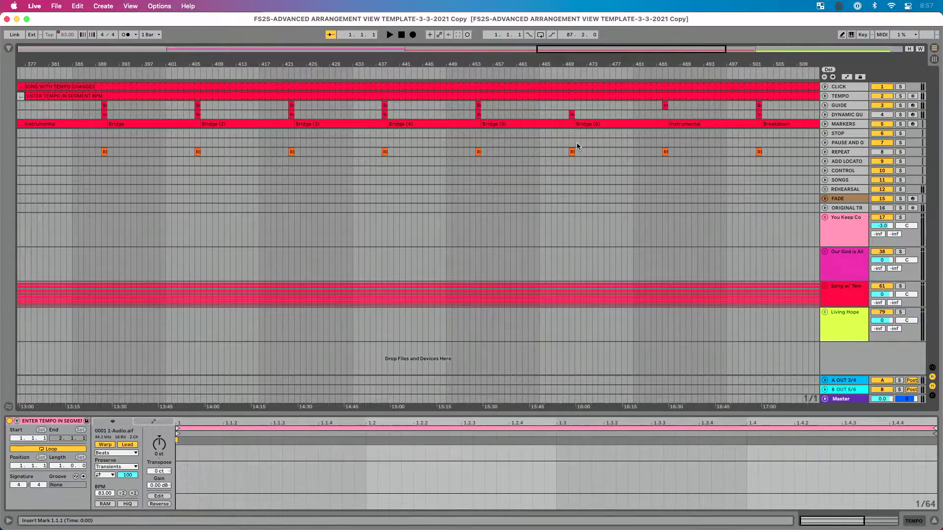
pyautogui.click(553, 126)
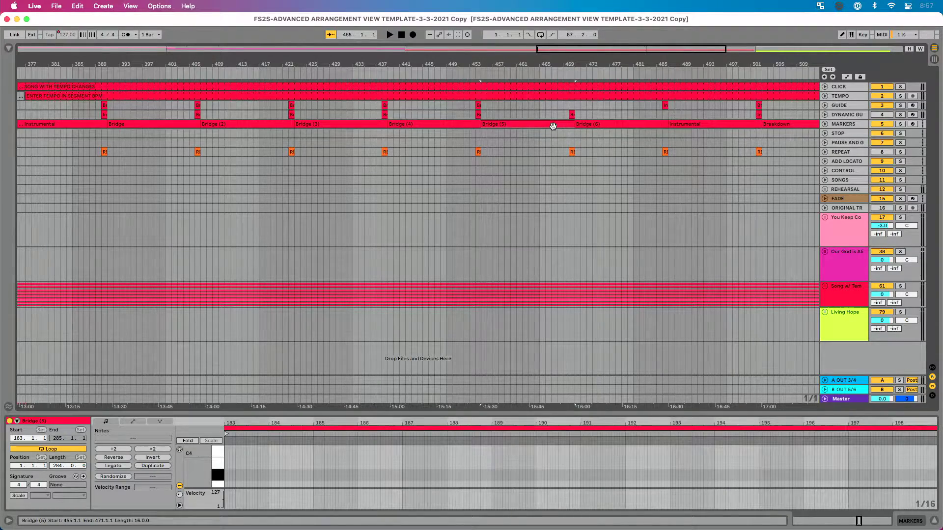
pyautogui.click(394, 125)
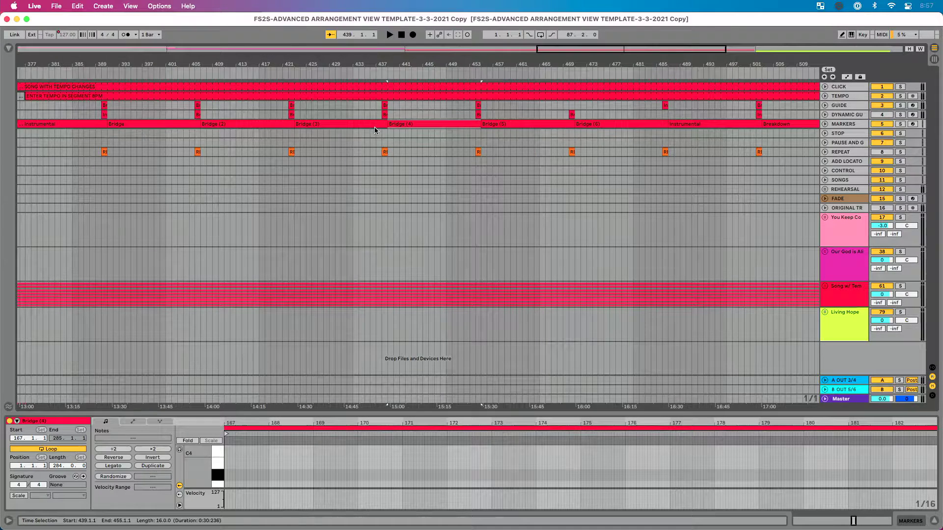
pyautogui.click(374, 126)
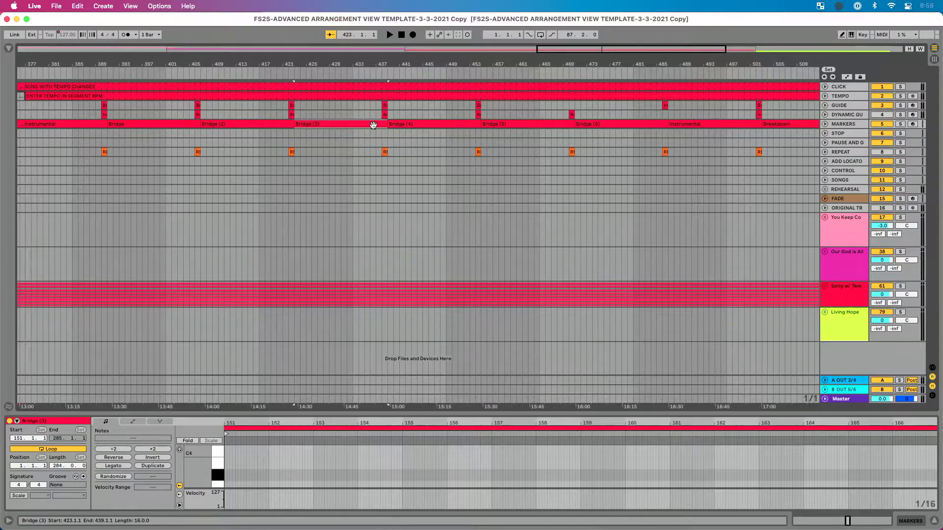
pyautogui.click(478, 152)
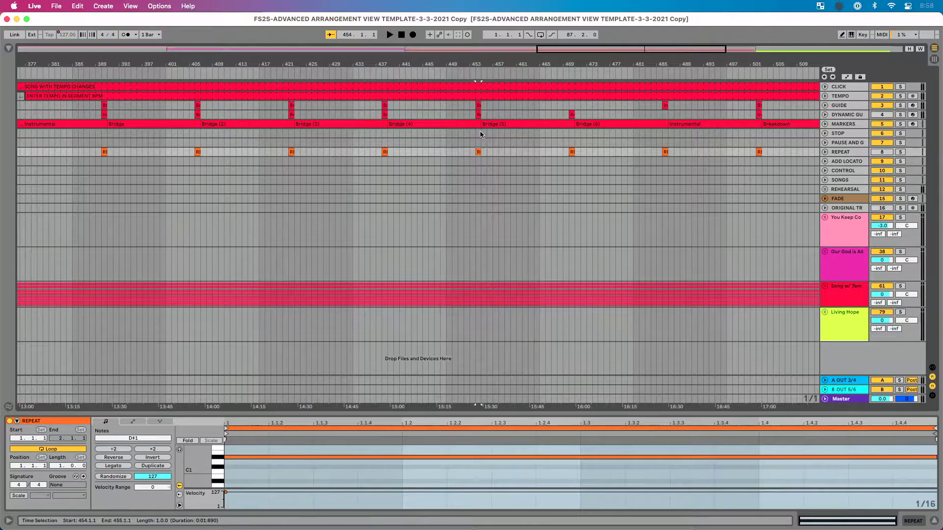
# - Add locators at bars 439, 455 and 471, the starts of Bridge (4), (5) and (6)
pyautogui.moveTo(391, 65); pyautogui.dragTo(391, 67)
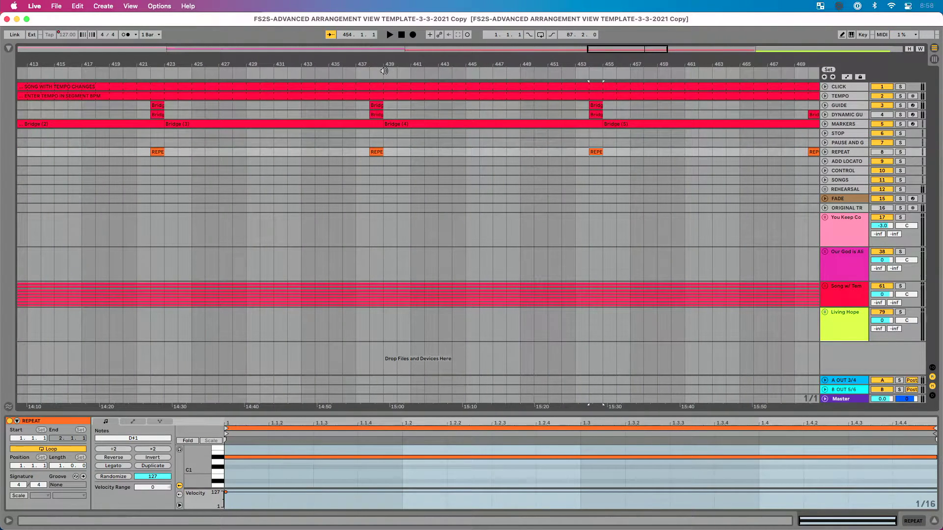
pyautogui.rightClick(384, 72)
pyautogui.click(406, 96)
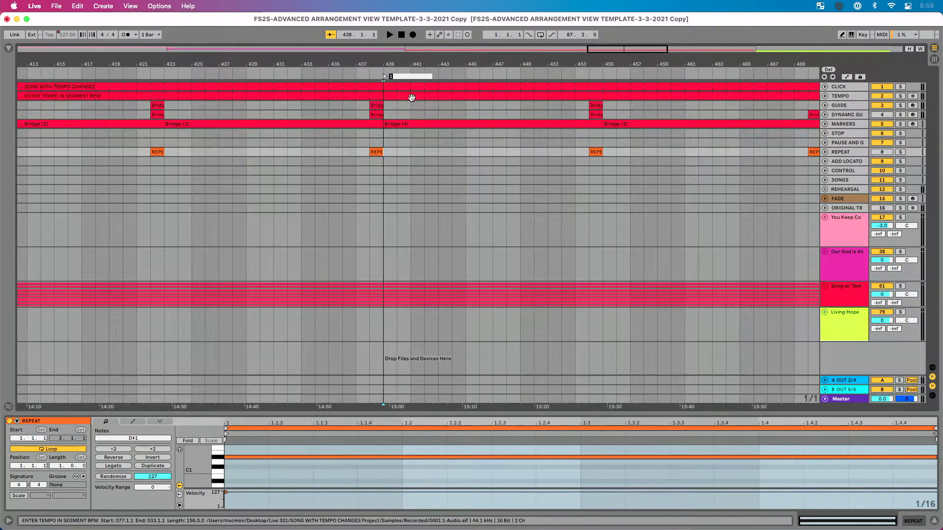
pyautogui.rightClick(590, 72)
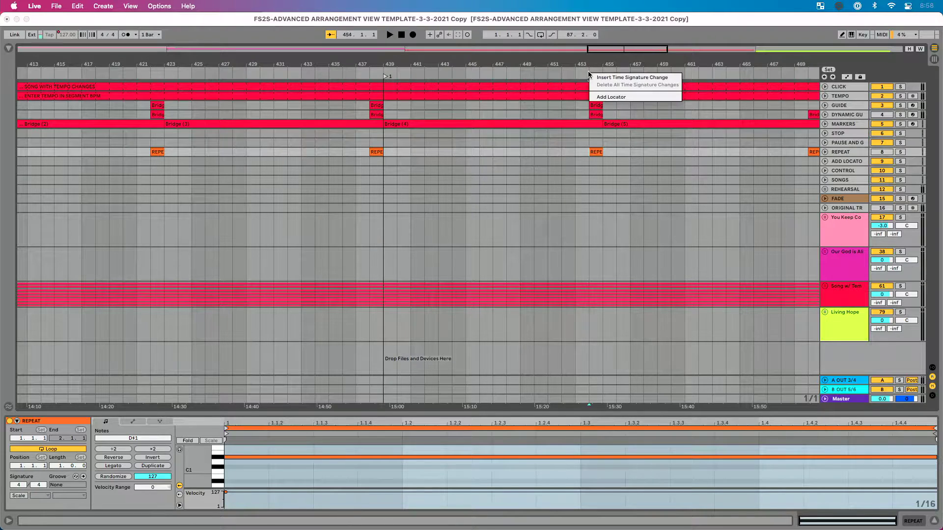
pyautogui.click(602, 97)
pyautogui.press('-')
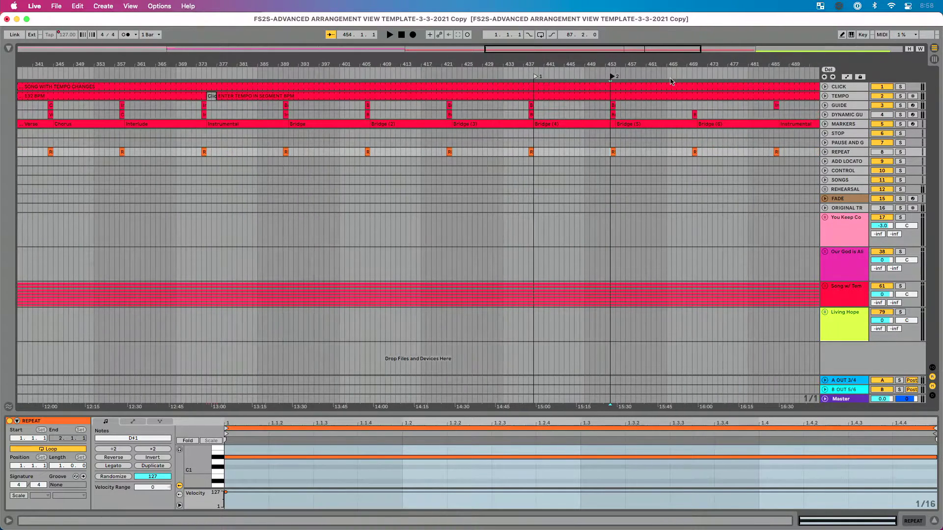
pyautogui.rightClick(697, 72)
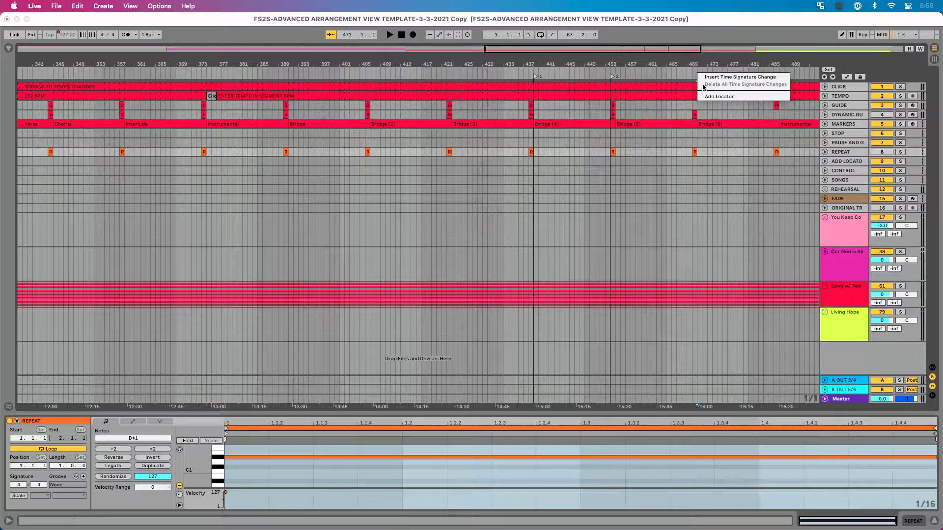
pyautogui.click(706, 96)
# - Zoom in around the new locators and select the Bridge (4) and Bridge (3) marker clips
pyautogui.moveTo(709, 65); pyautogui.dragTo(694, 77)
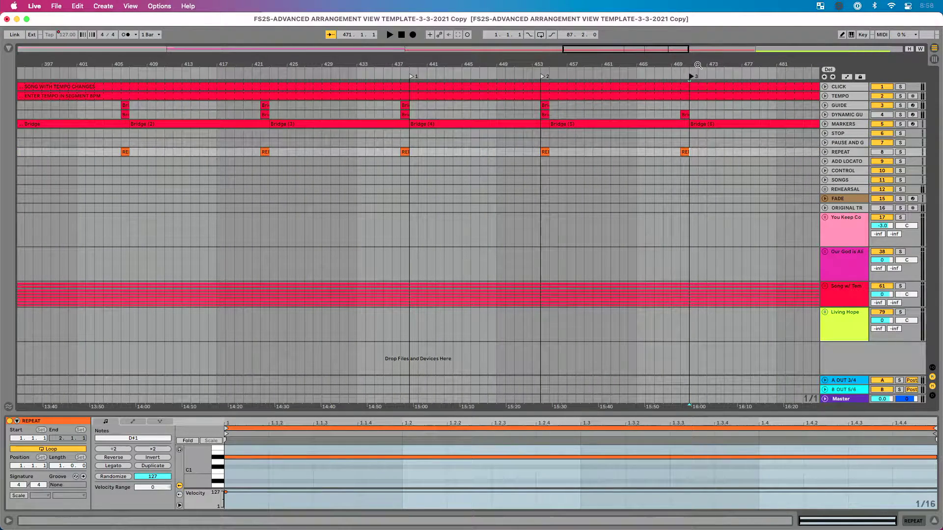
pyautogui.click(448, 124)
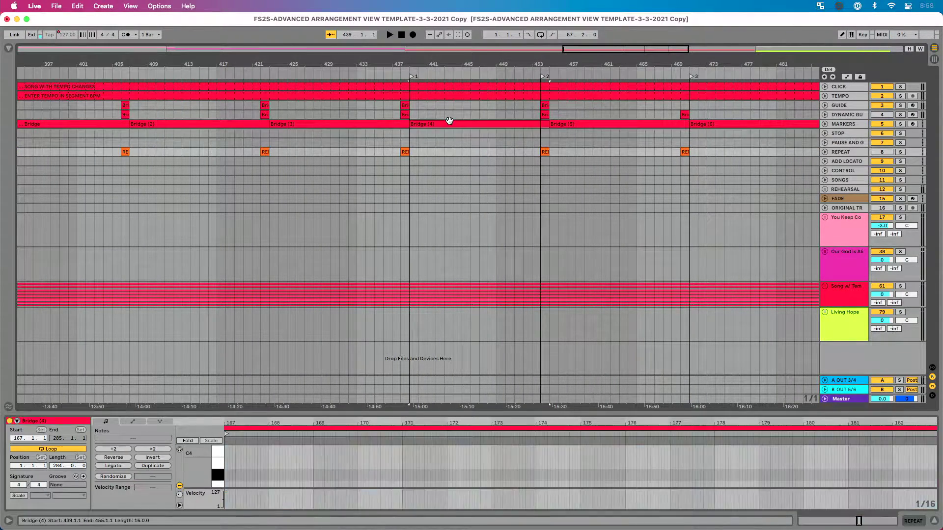
pyautogui.click(364, 126)
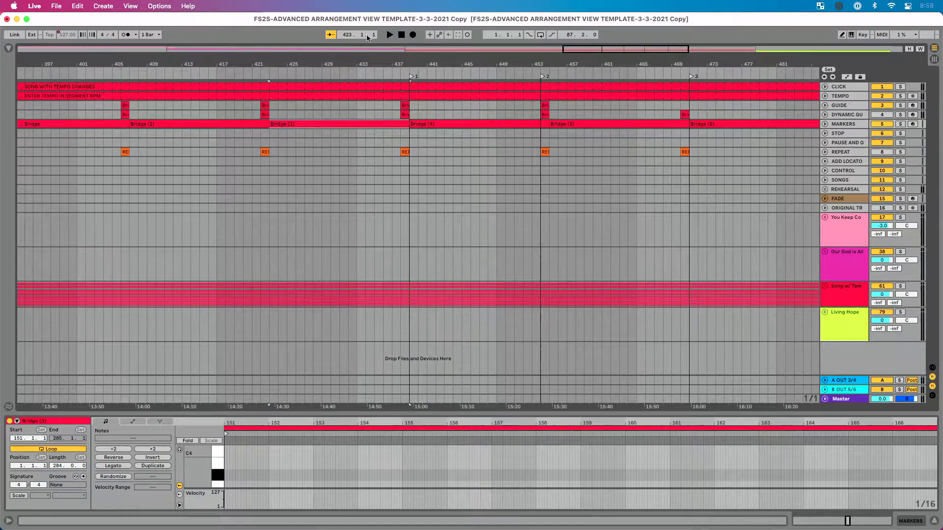
# - Return to bar 1 and move the ADD LOCATOR clip from bar 6 to the section start at bar 21
pyautogui.click(402, 34)
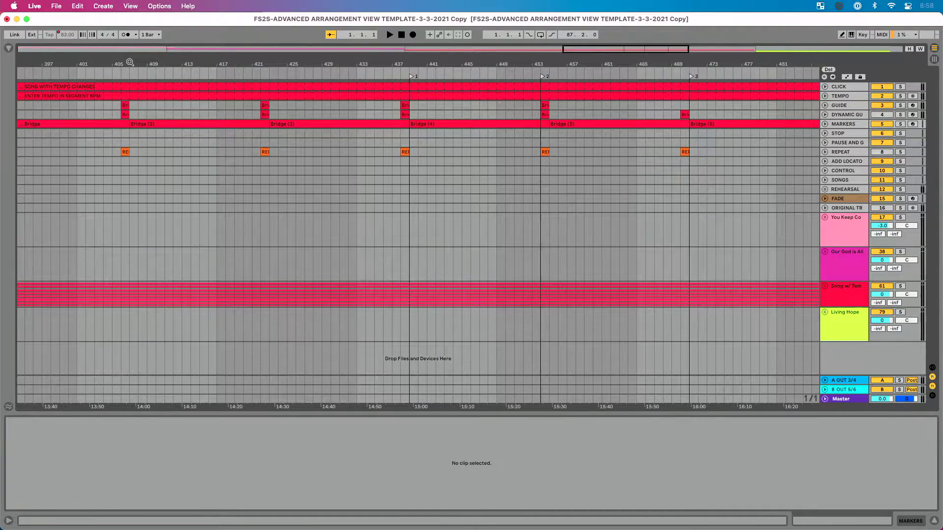
pyautogui.click(395, 36)
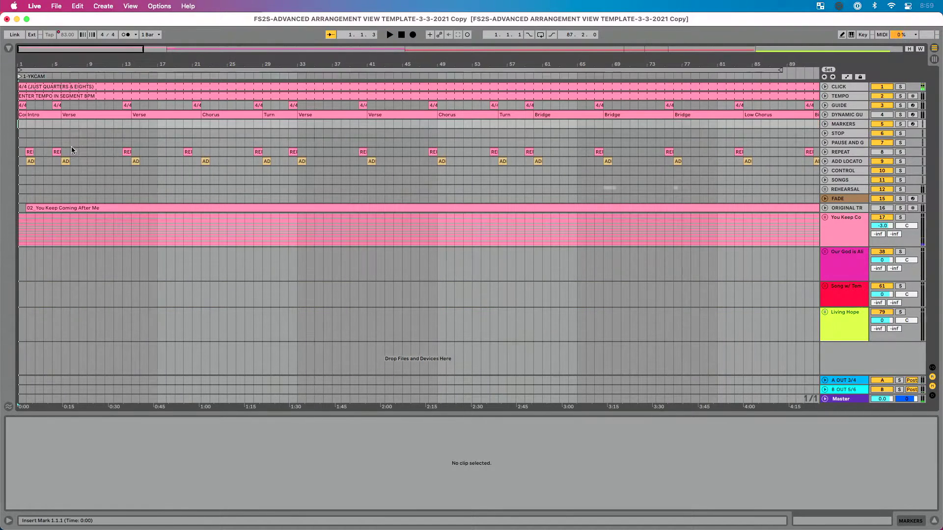
pyautogui.click(32, 161)
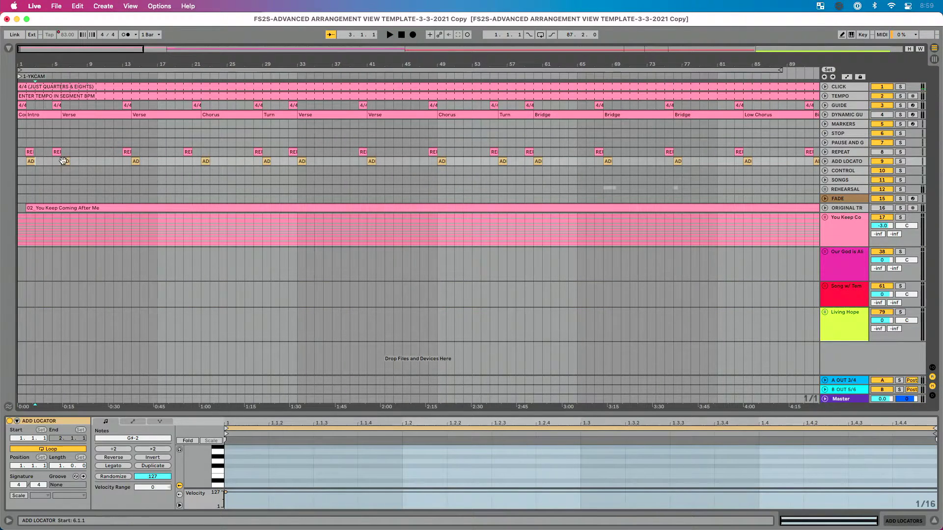
pyautogui.click(65, 161)
pyautogui.click(140, 163)
pyautogui.click(205, 161)
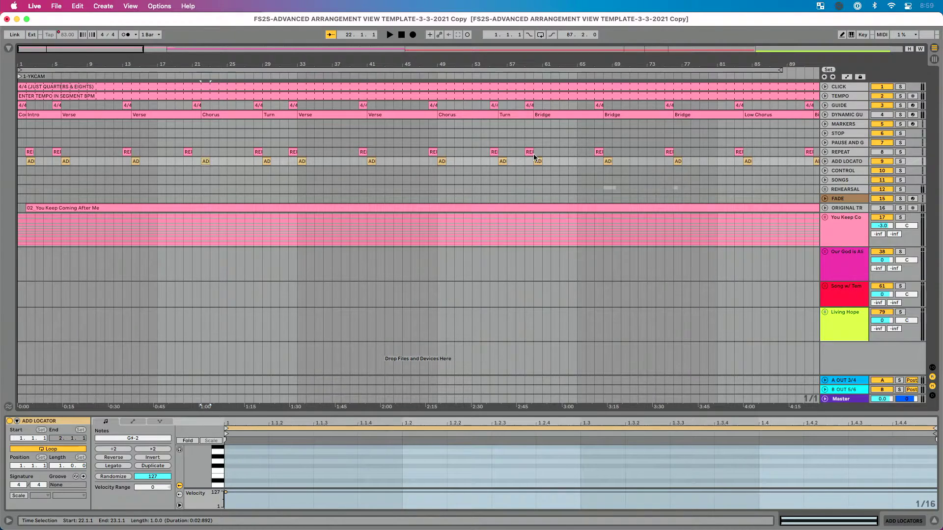
# - Toggle MIDI Map mode on and off, then select the ADD LOCATOR clip at bar 76
pyautogui.press('super+m')
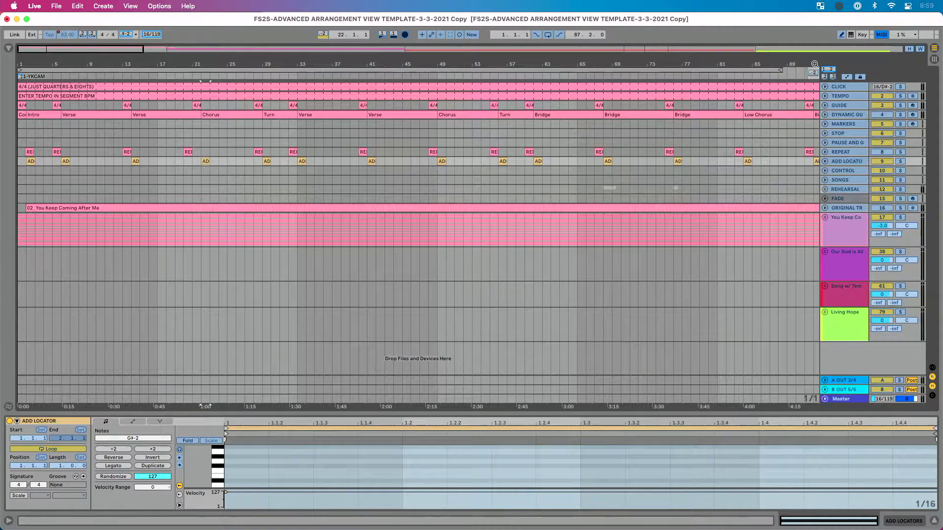
pyautogui.press('super+m')
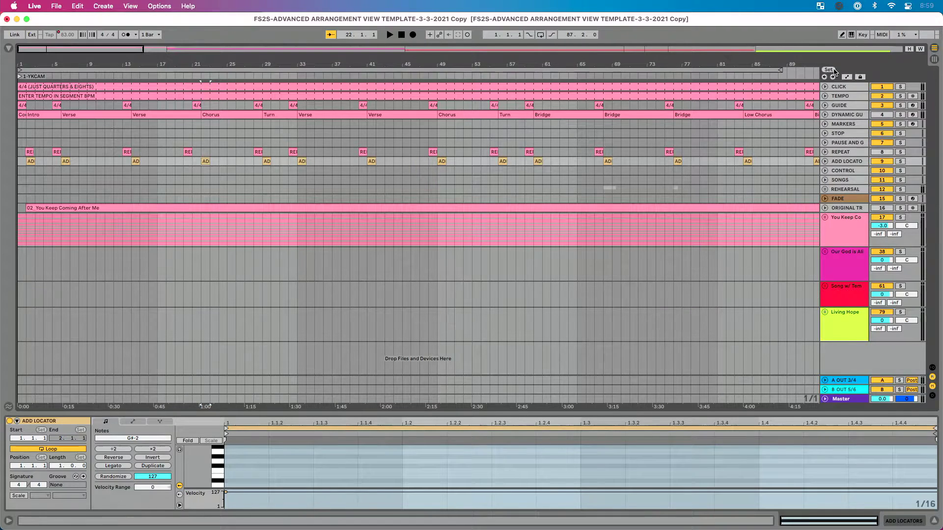
pyautogui.click(674, 125)
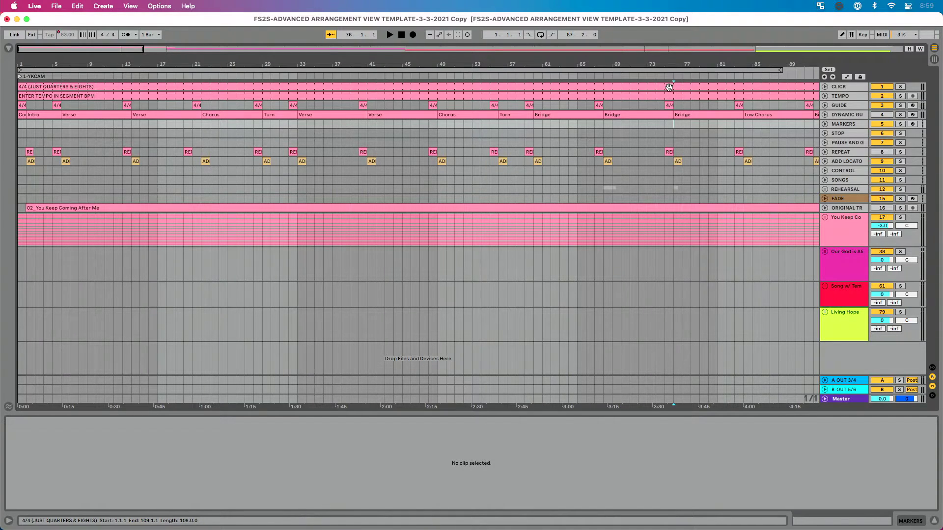
pyautogui.click(676, 162)
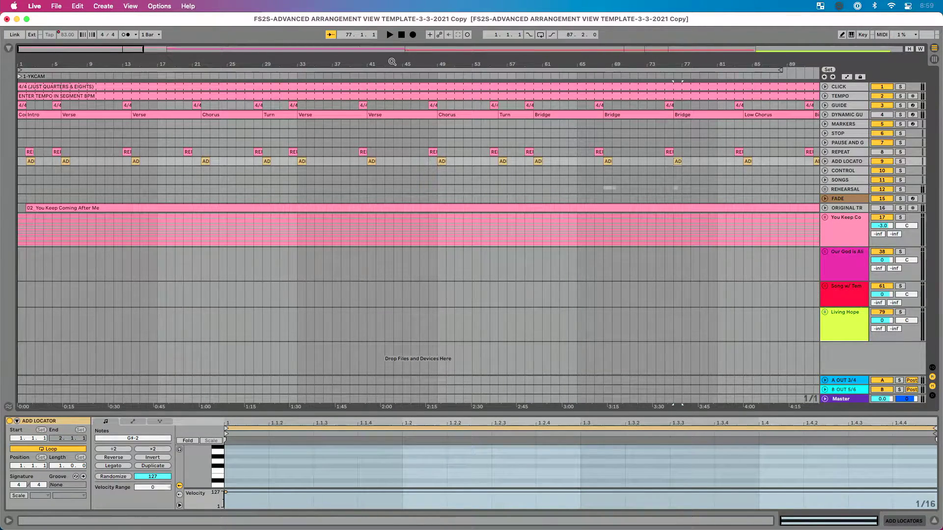
# - Stop and return the play position to 1.1.1 at the top of the set
pyautogui.click(401, 36)
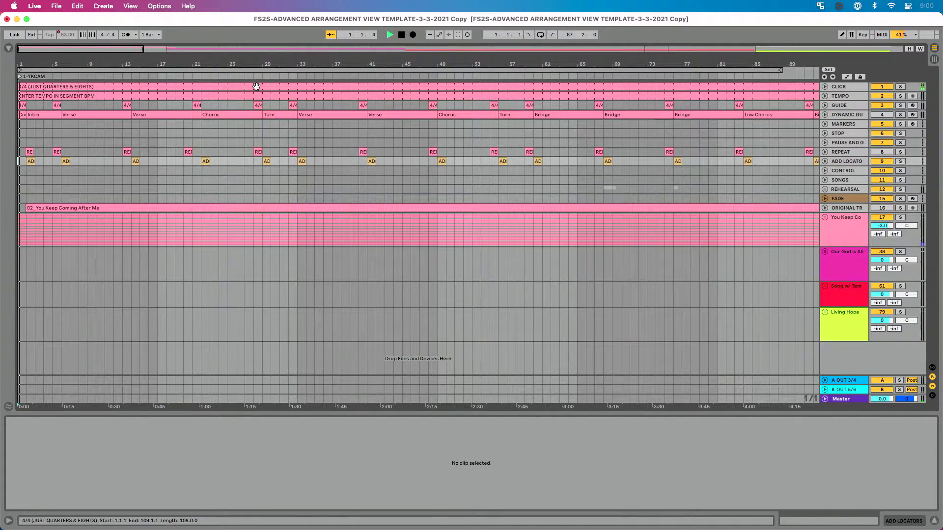
# - Disable track 17, You Keep Coming After Me, with its Track Activator
pyautogui.click(882, 217)
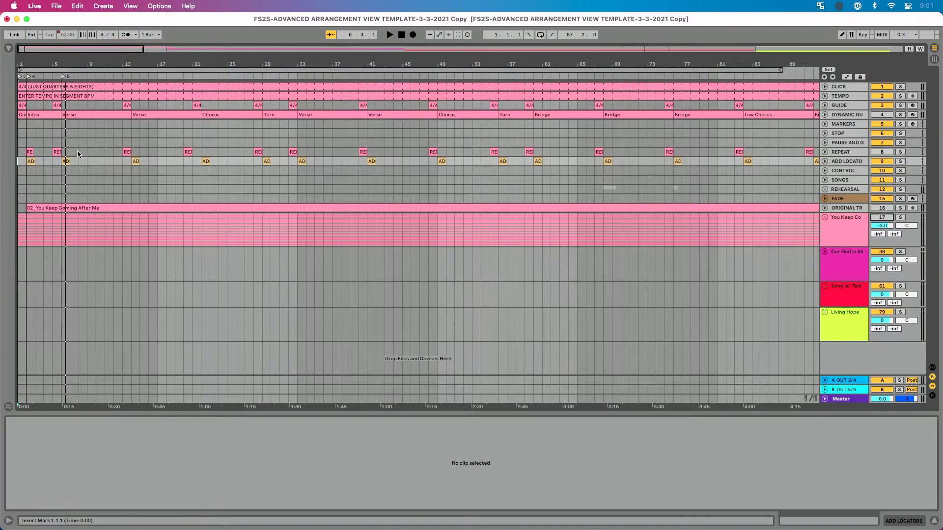
# - Set the ENTER TEMPO IN SEGMENT BPM clip's Follow button to Lead, with both first songs in view
pyautogui.moveTo(119, 64); pyautogui.dragTo(117, 58)
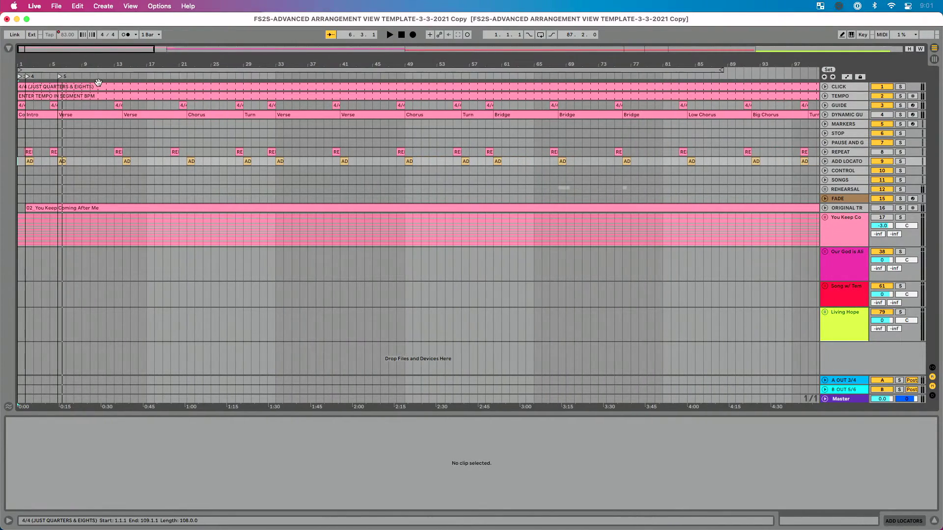
pyautogui.click(103, 95)
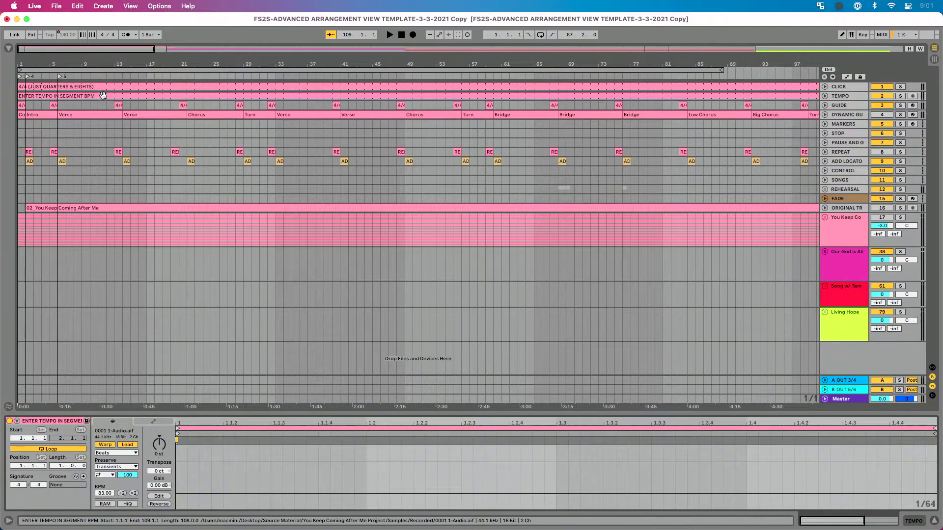
pyautogui.click(129, 445)
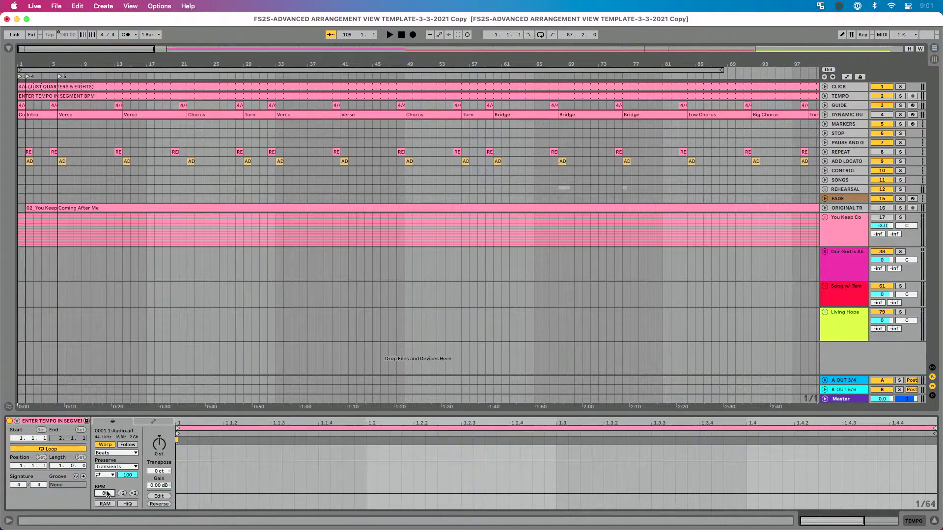
pyautogui.click(131, 445)
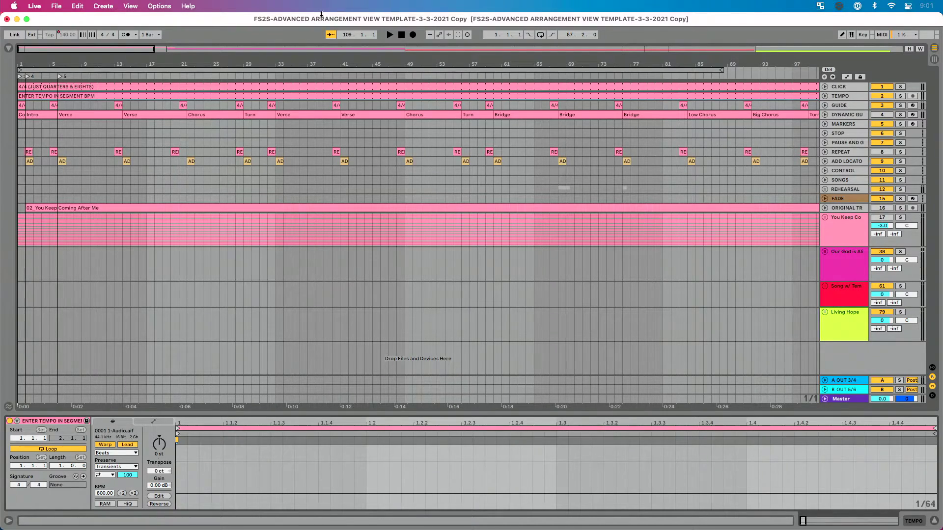
pyautogui.press('-')
pyautogui.press('-')
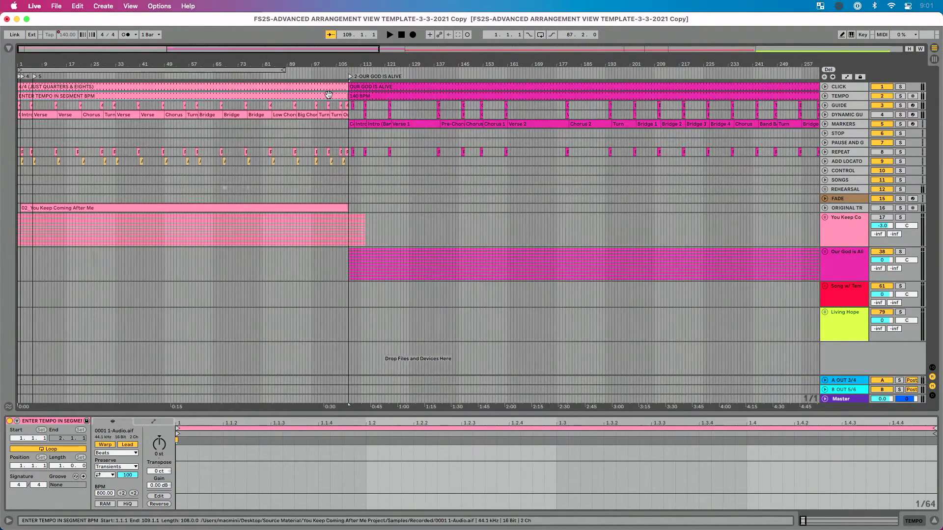
pyautogui.press('+')
pyautogui.press('+')
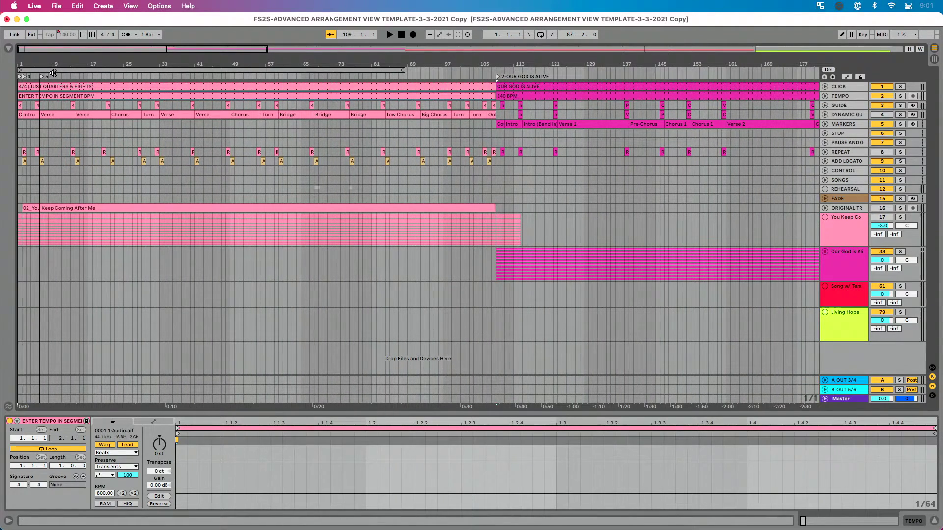
# - Jump to locator 6 and let the first song play through at 800 BPM
pyautogui.click(44, 77)
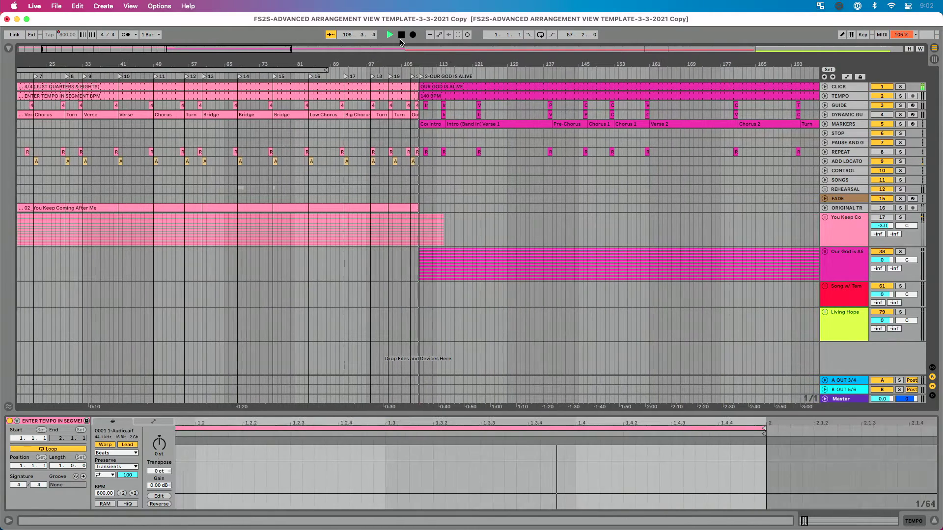
# - Stop playback, set the tempo clip back to 83 BPM, and toggle Follow/Lead again
pyautogui.click(401, 39)
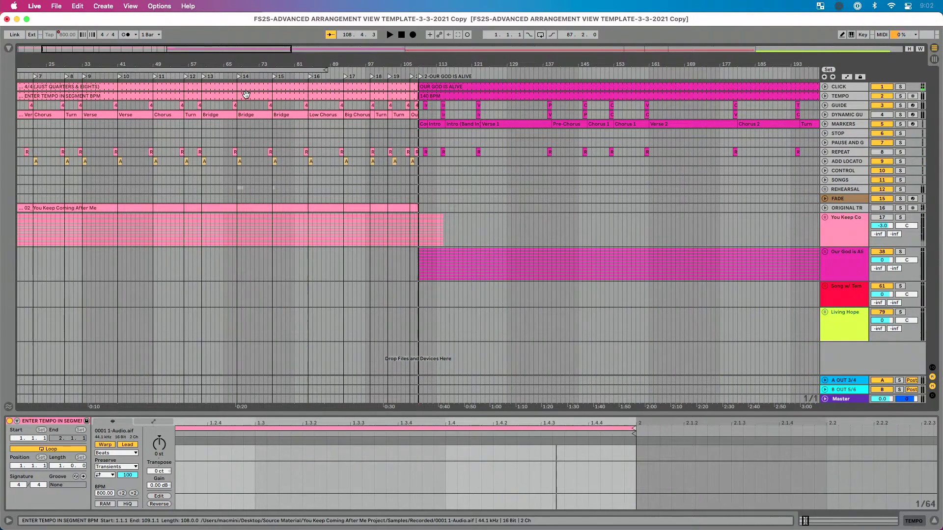
pyautogui.click(111, 494)
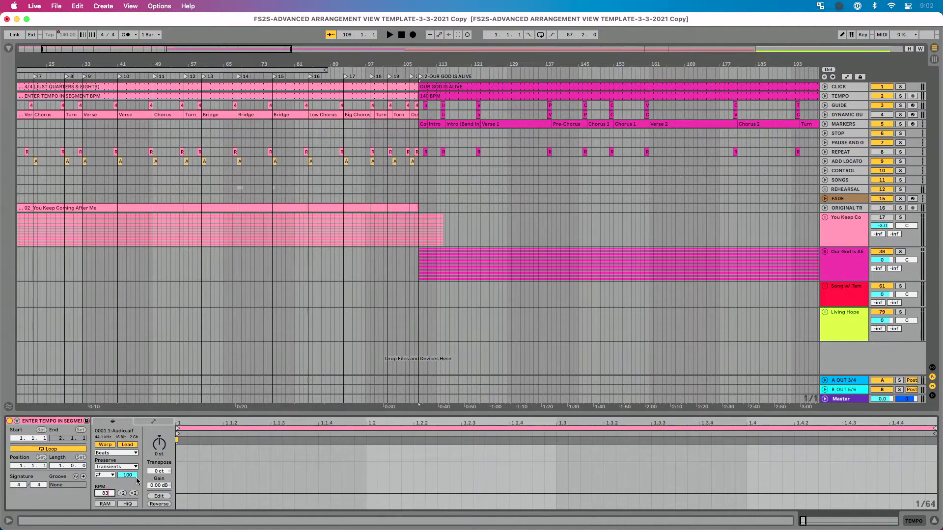
pyautogui.write('83')
pyautogui.click(136, 445)
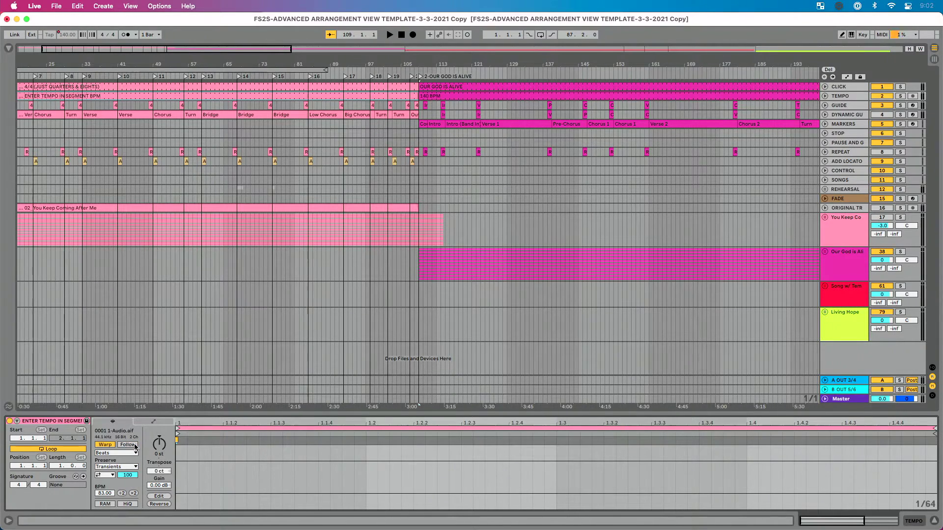
pyautogui.click(135, 445)
# - Move locator 19 to bar 102 and locator 18 to bar 99, then zoom back out to show both songs
pyautogui.click(402, 35)
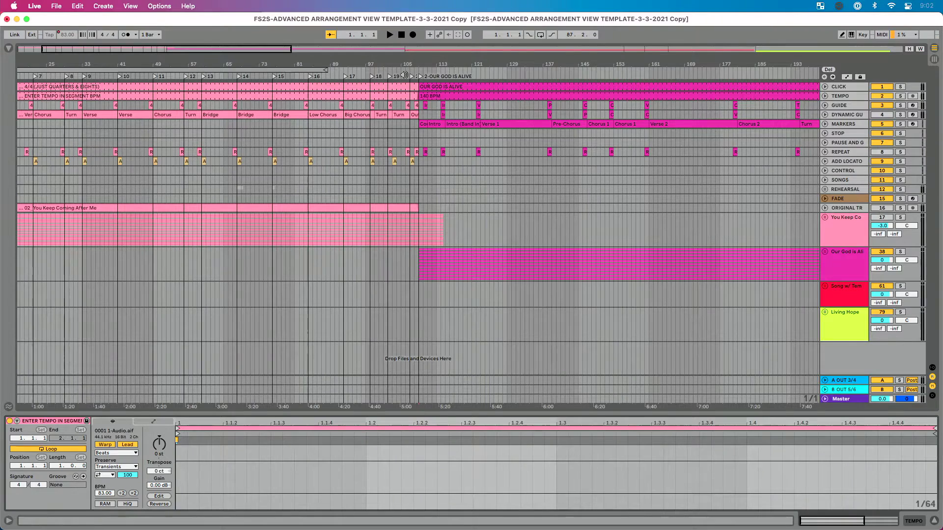
pyautogui.moveTo(409, 64); pyautogui.dragTo(409, 93)
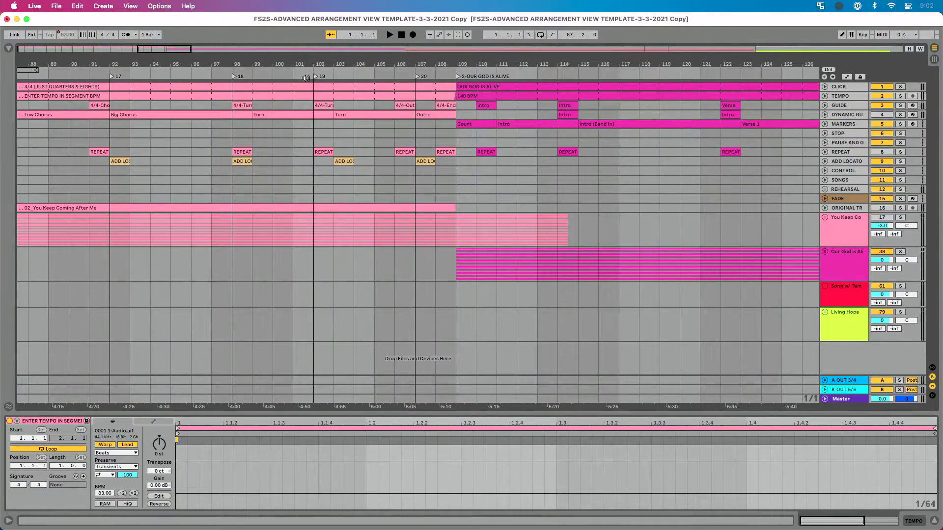
pyautogui.moveTo(317, 79); pyautogui.dragTo(347, 82)
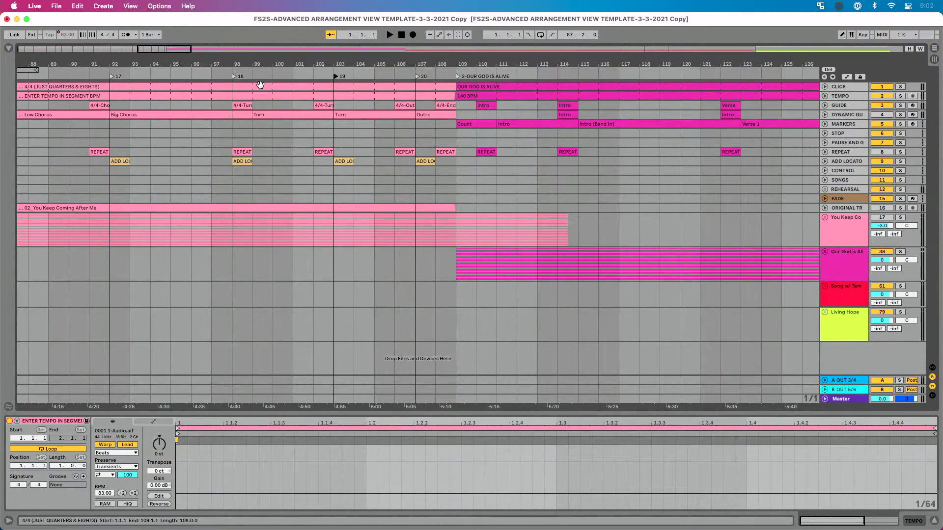
pyautogui.moveTo(246, 77); pyautogui.dragTo(444, 10)
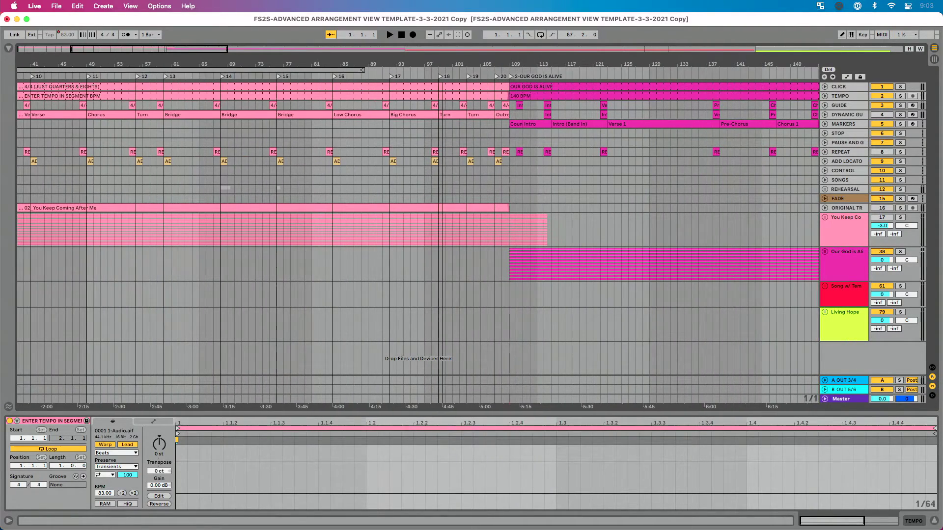
pyautogui.moveTo(150, 65); pyautogui.dragTo(294, 64)
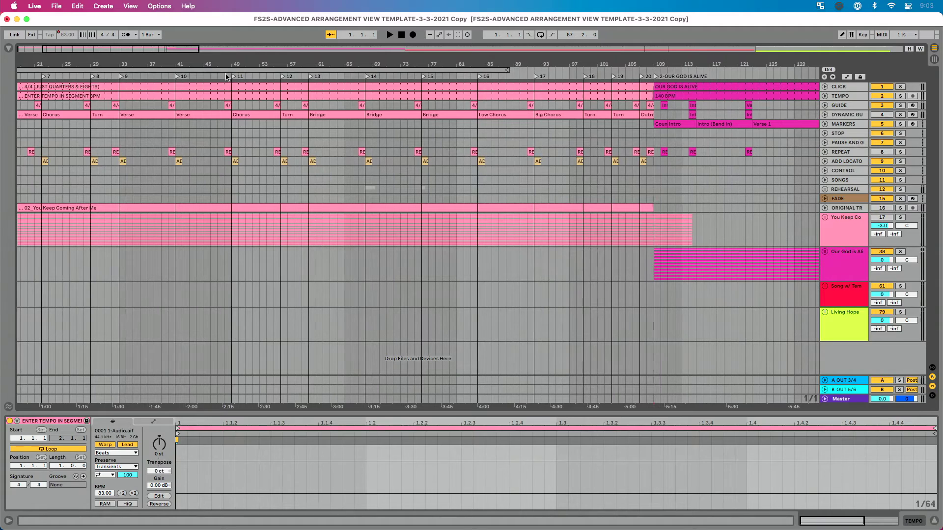
pyautogui.moveTo(230, 65); pyautogui.dragTo(371, 66)
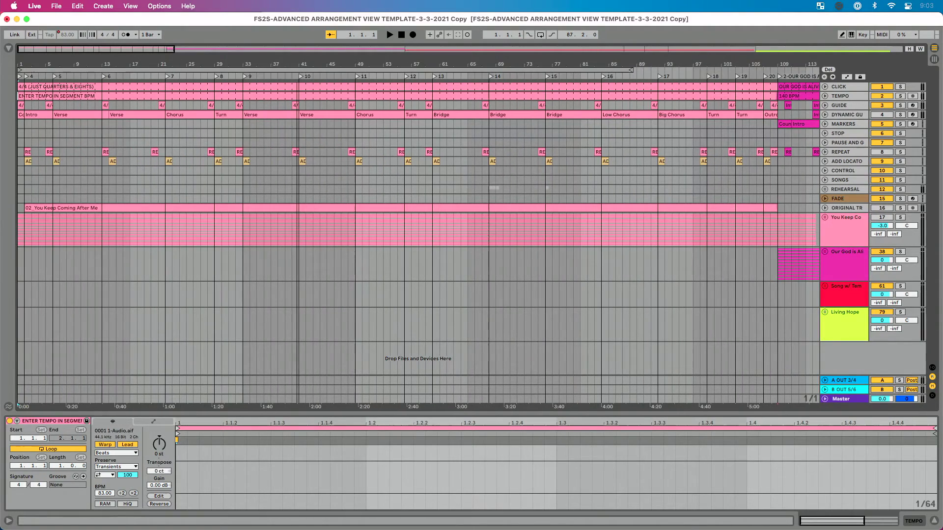
pyautogui.moveTo(114, 67); pyautogui.dragTo(178, 49)
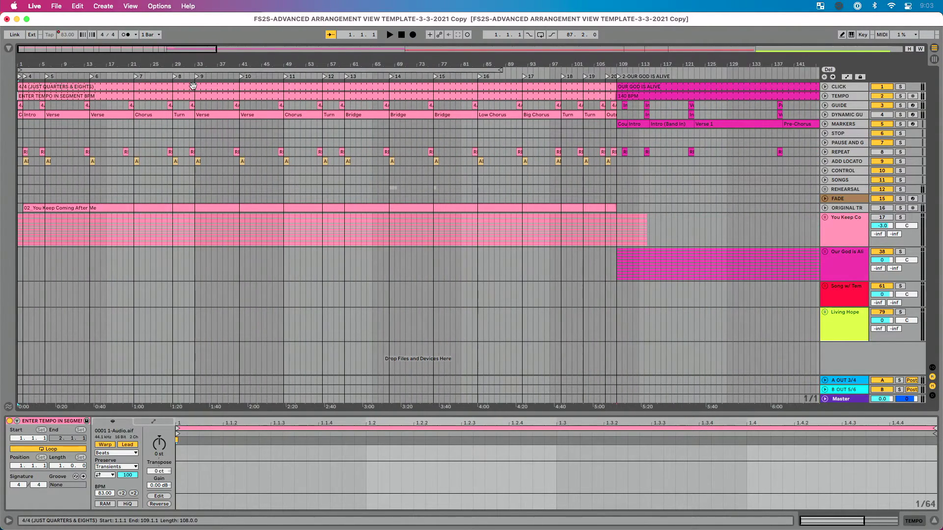
pyautogui.moveTo(207, 65); pyautogui.dragTo(207, 57)
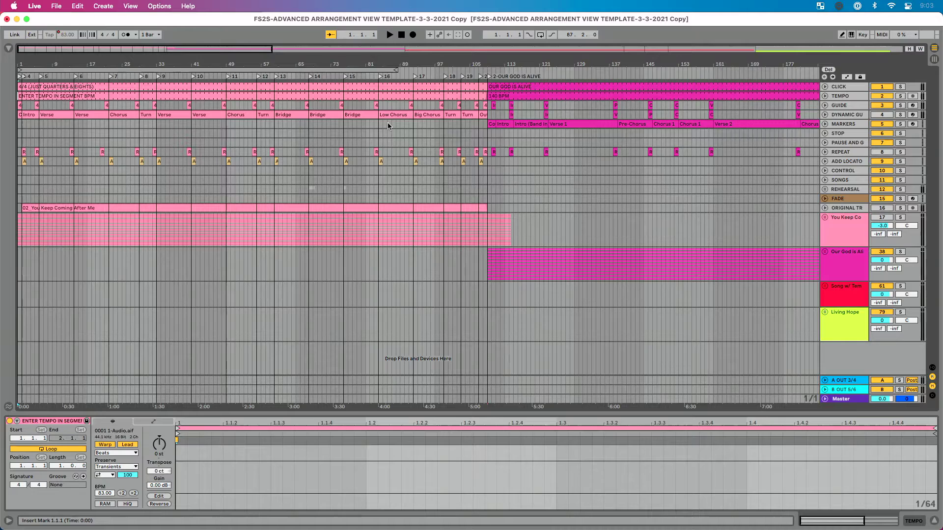
# - Select the ADD LOCATORS track by its header in the arrangement
pyautogui.click(842, 162)
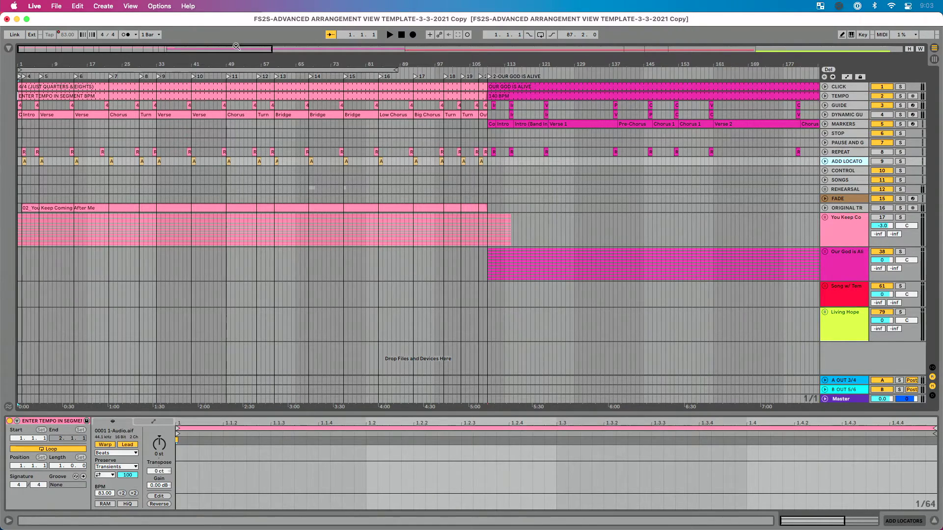
pyautogui.moveTo(162, 67); pyautogui.dragTo(311, 70)
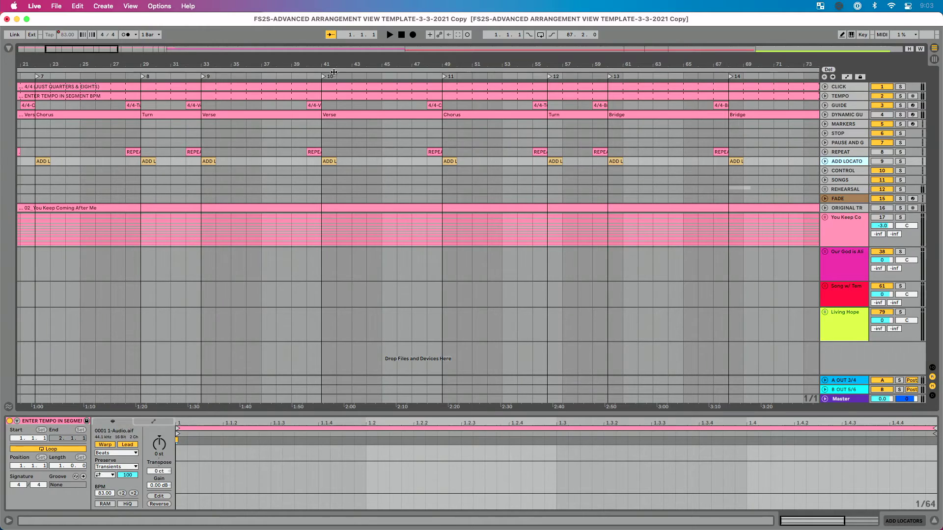
pyautogui.moveTo(356, 64); pyautogui.dragTo(356, 45)
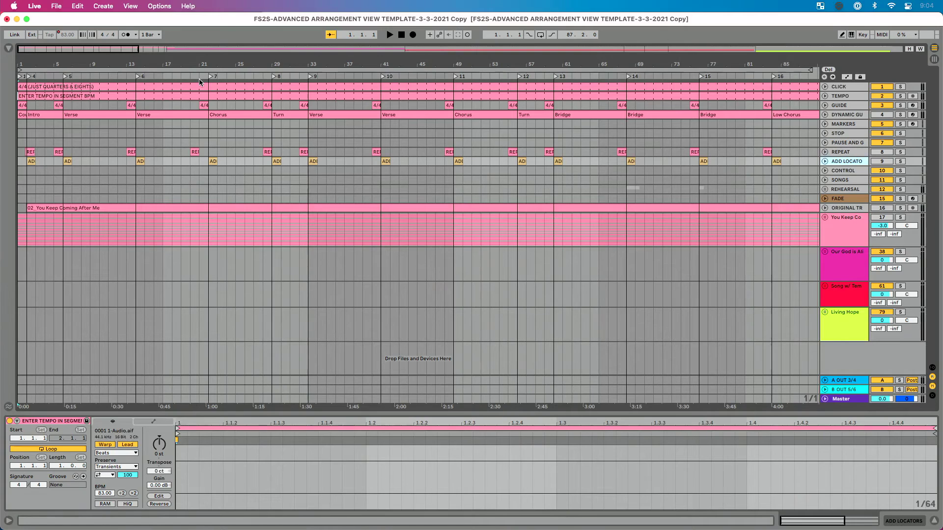
# - Delete the misplaced ADD LOCATOR clip and locator 7 at bar 22
pyautogui.moveTo(212, 64); pyautogui.dragTo(211, 86)
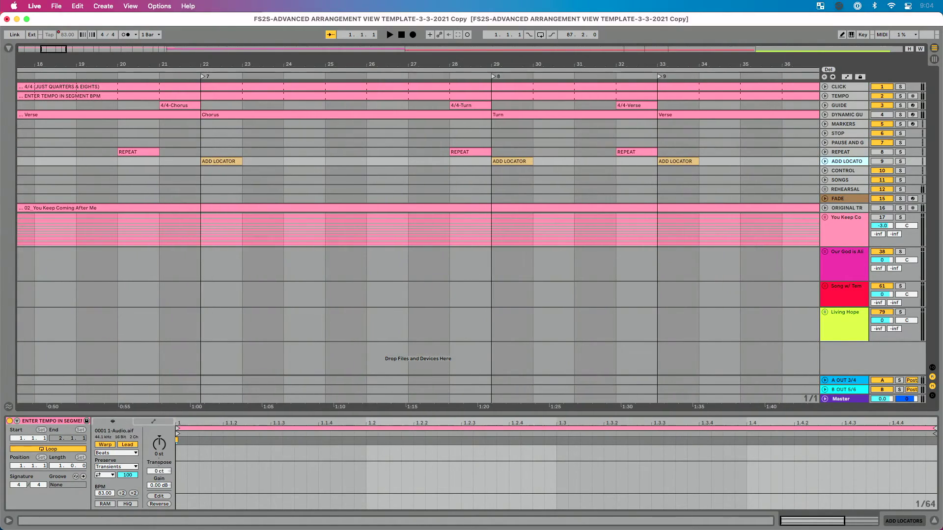
pyautogui.click(233, 160)
pyautogui.press('Delete')
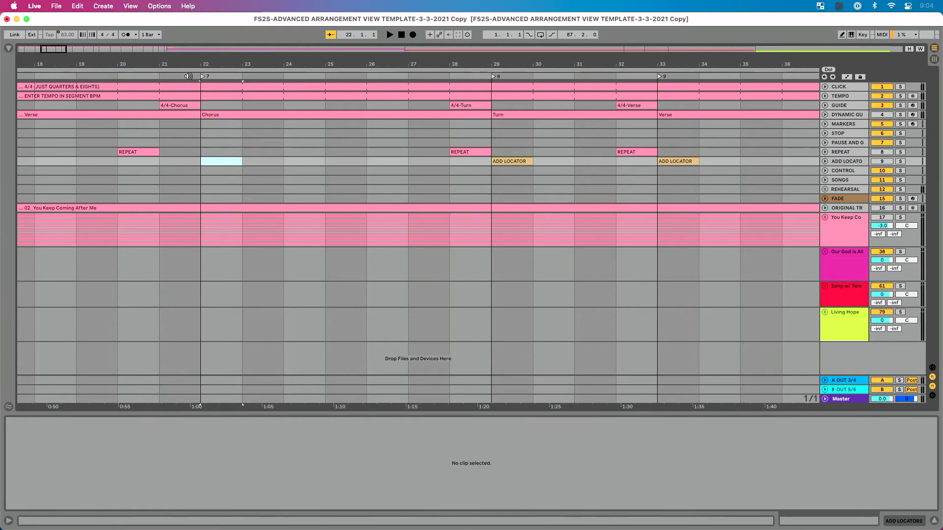
pyautogui.click(201, 76)
pyautogui.press('Delete')
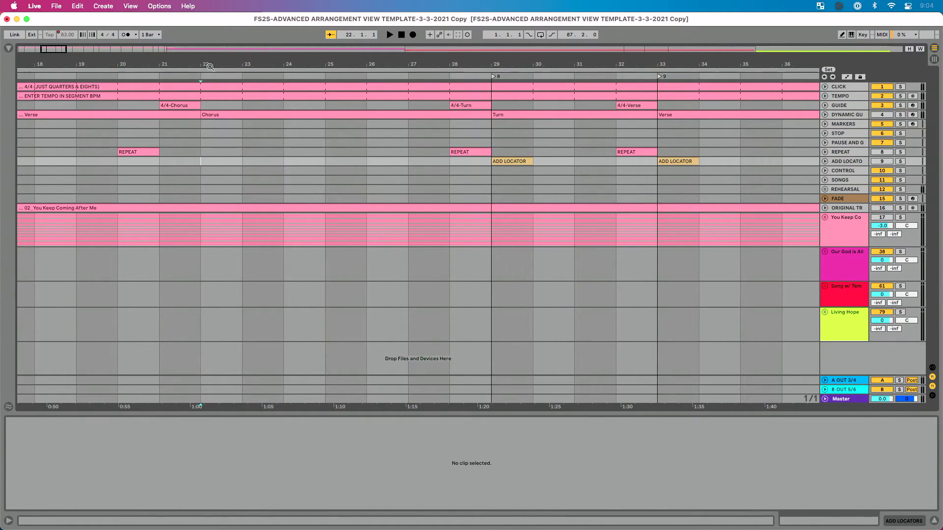
pyautogui.moveTo(210, 67); pyautogui.dragTo(230, 63)
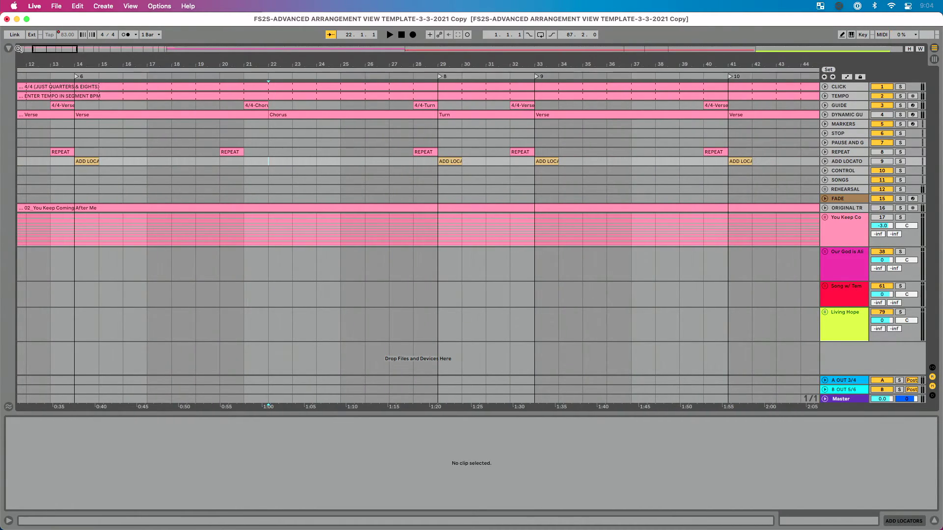
pyautogui.click(9, 48)
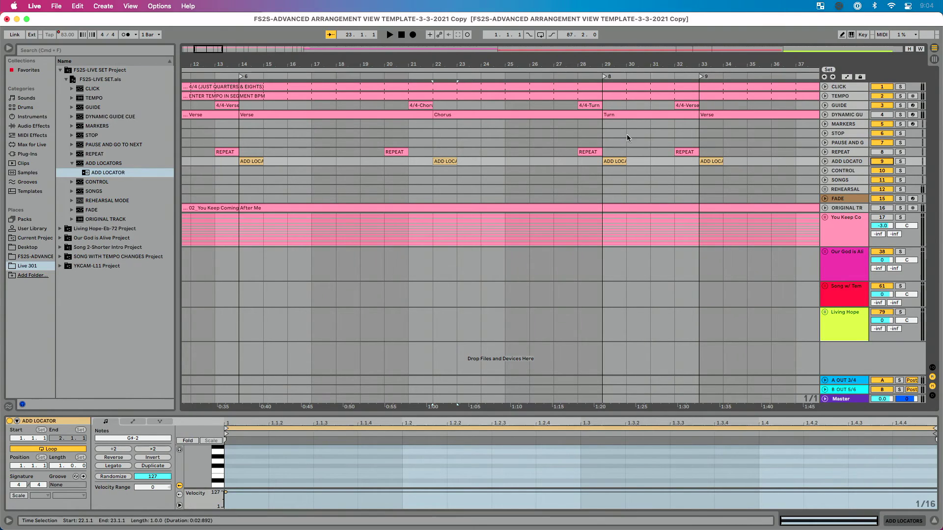
# - Play from just before bar 22 so locator 21 appears, stop, and set the insert mark at bar 23
pyautogui.click(414, 76)
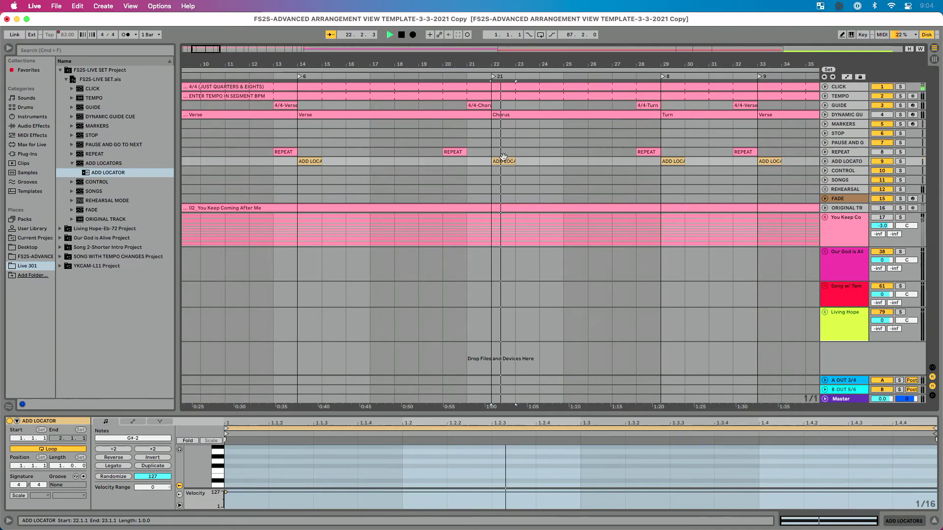
pyautogui.press('space')
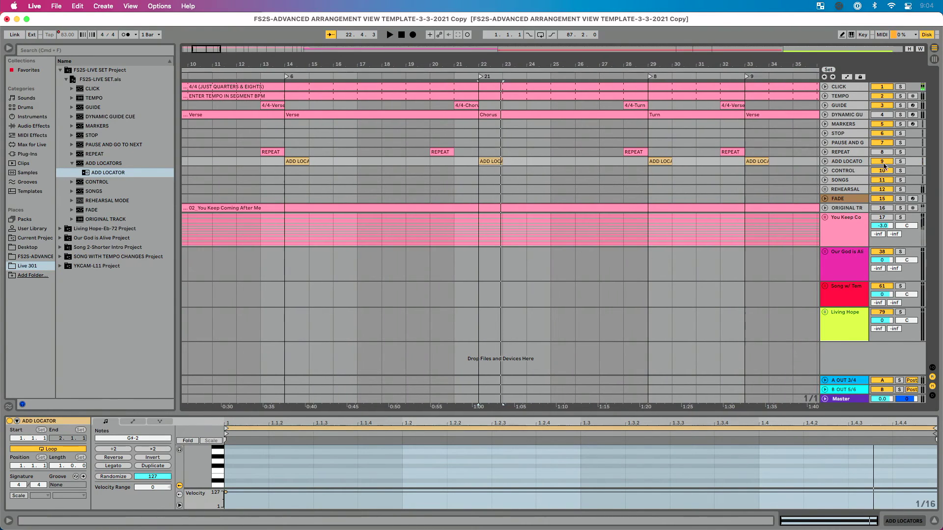
pyautogui.click(508, 154)
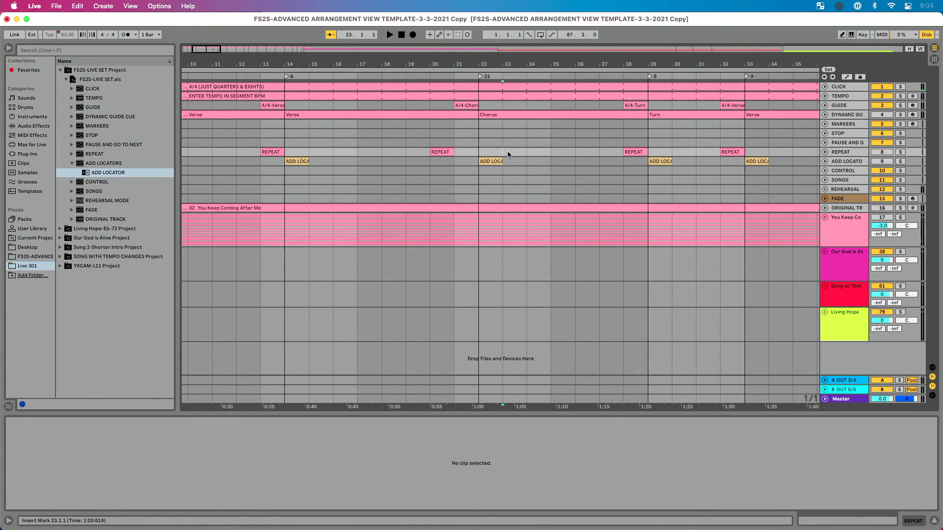